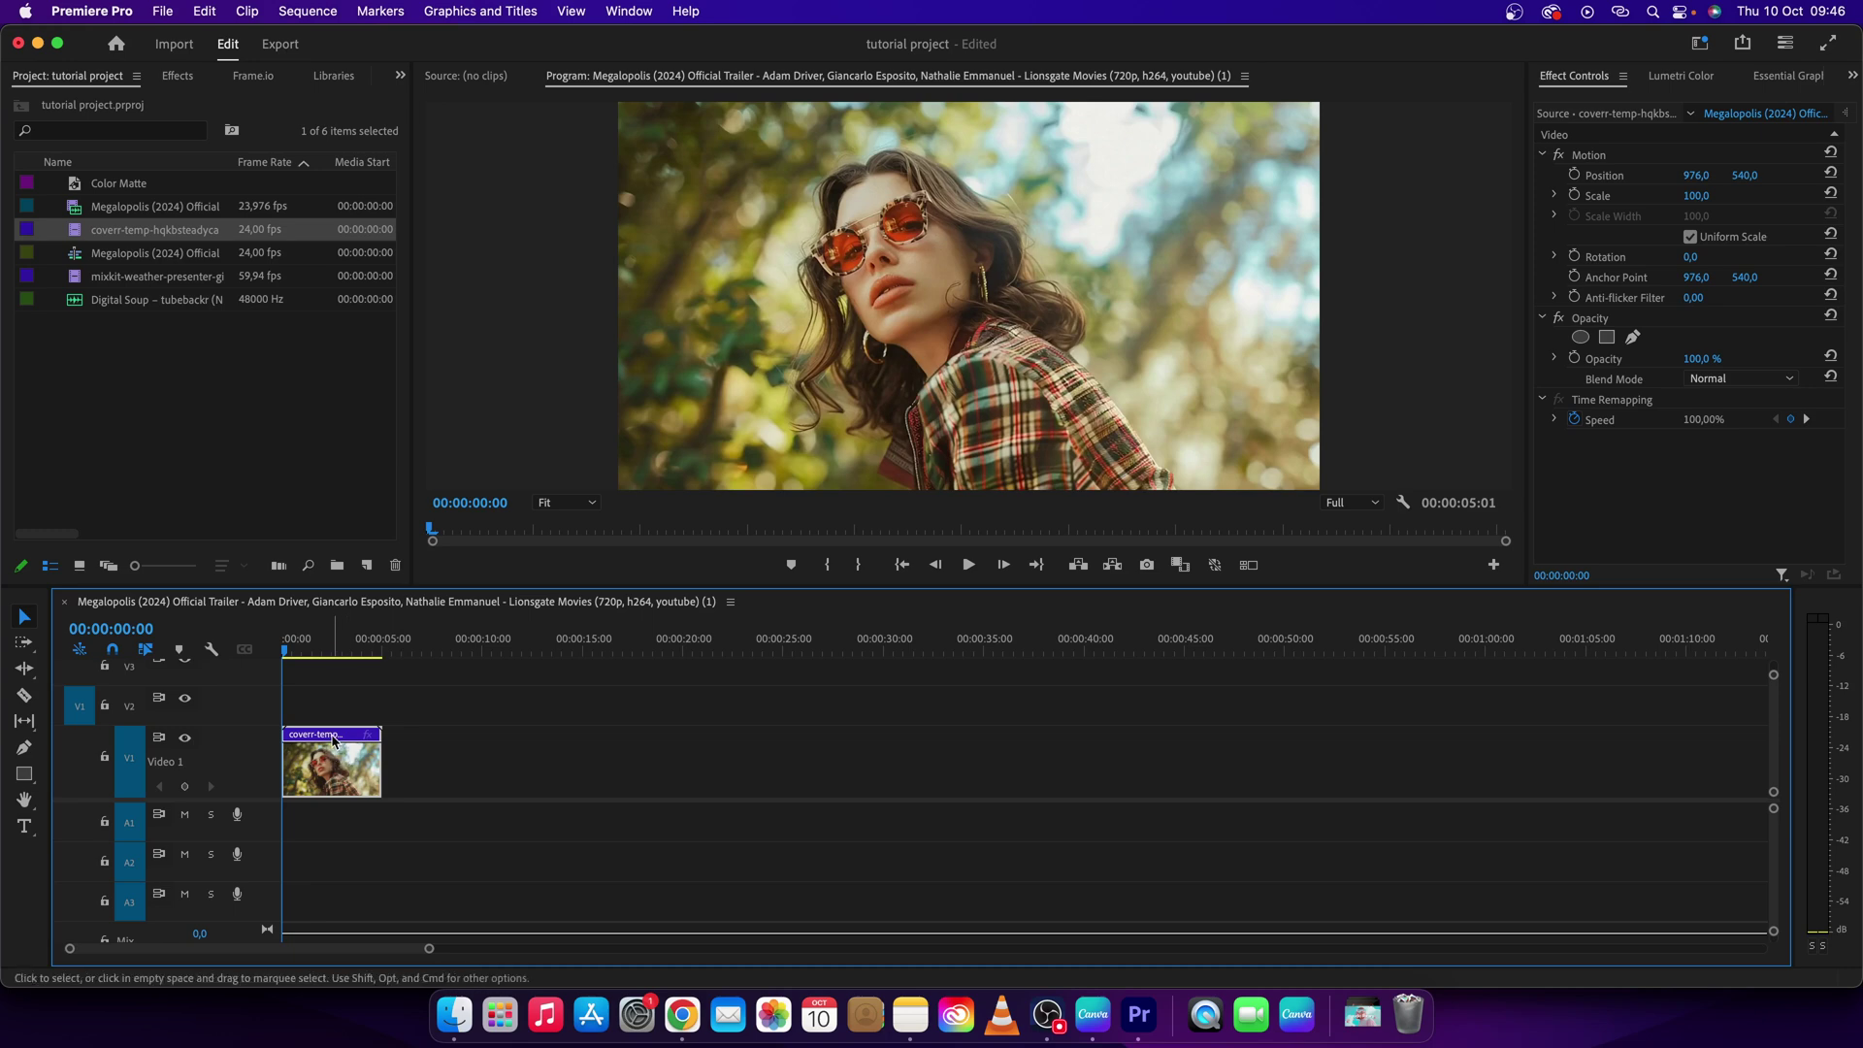
Step: Drop the cover clip's opacity to 54%, then set Scale to 154 and Rotation to 56
drag(335, 745, 336, 764)
click(323, 640)
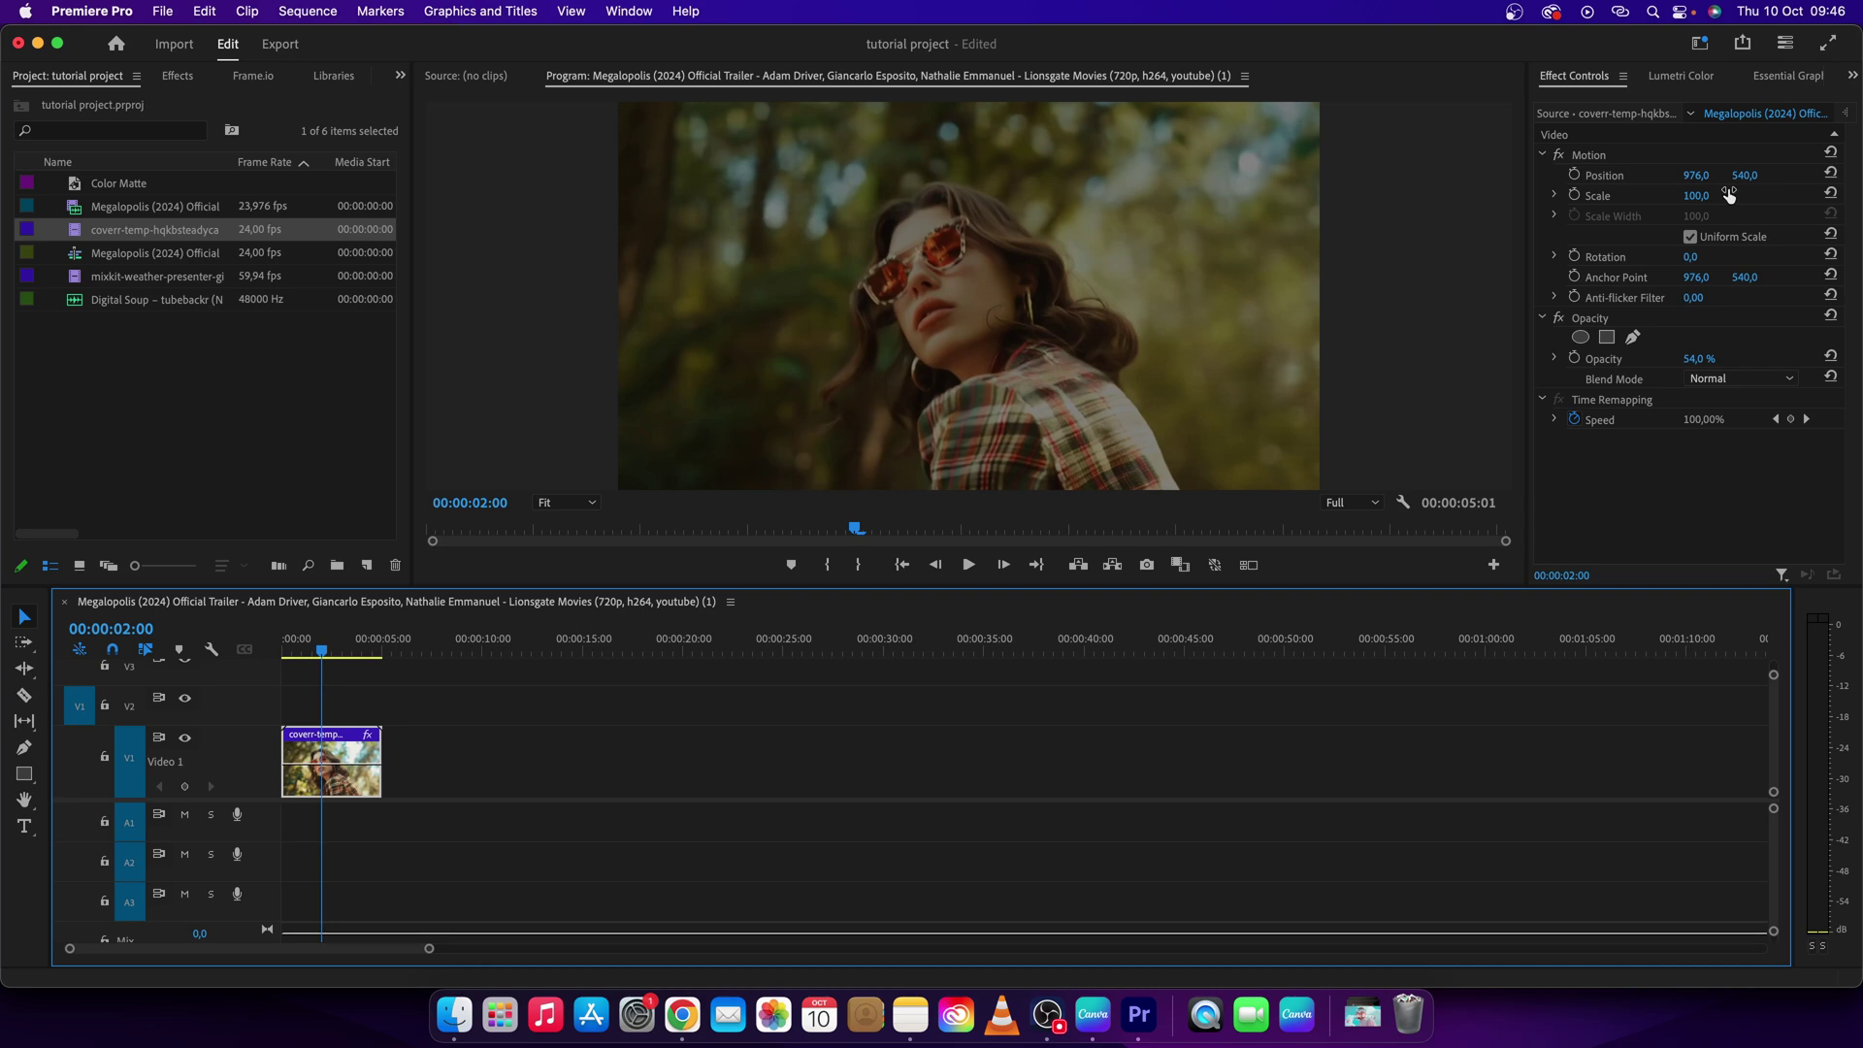
drag(1698, 195, 1709, 193)
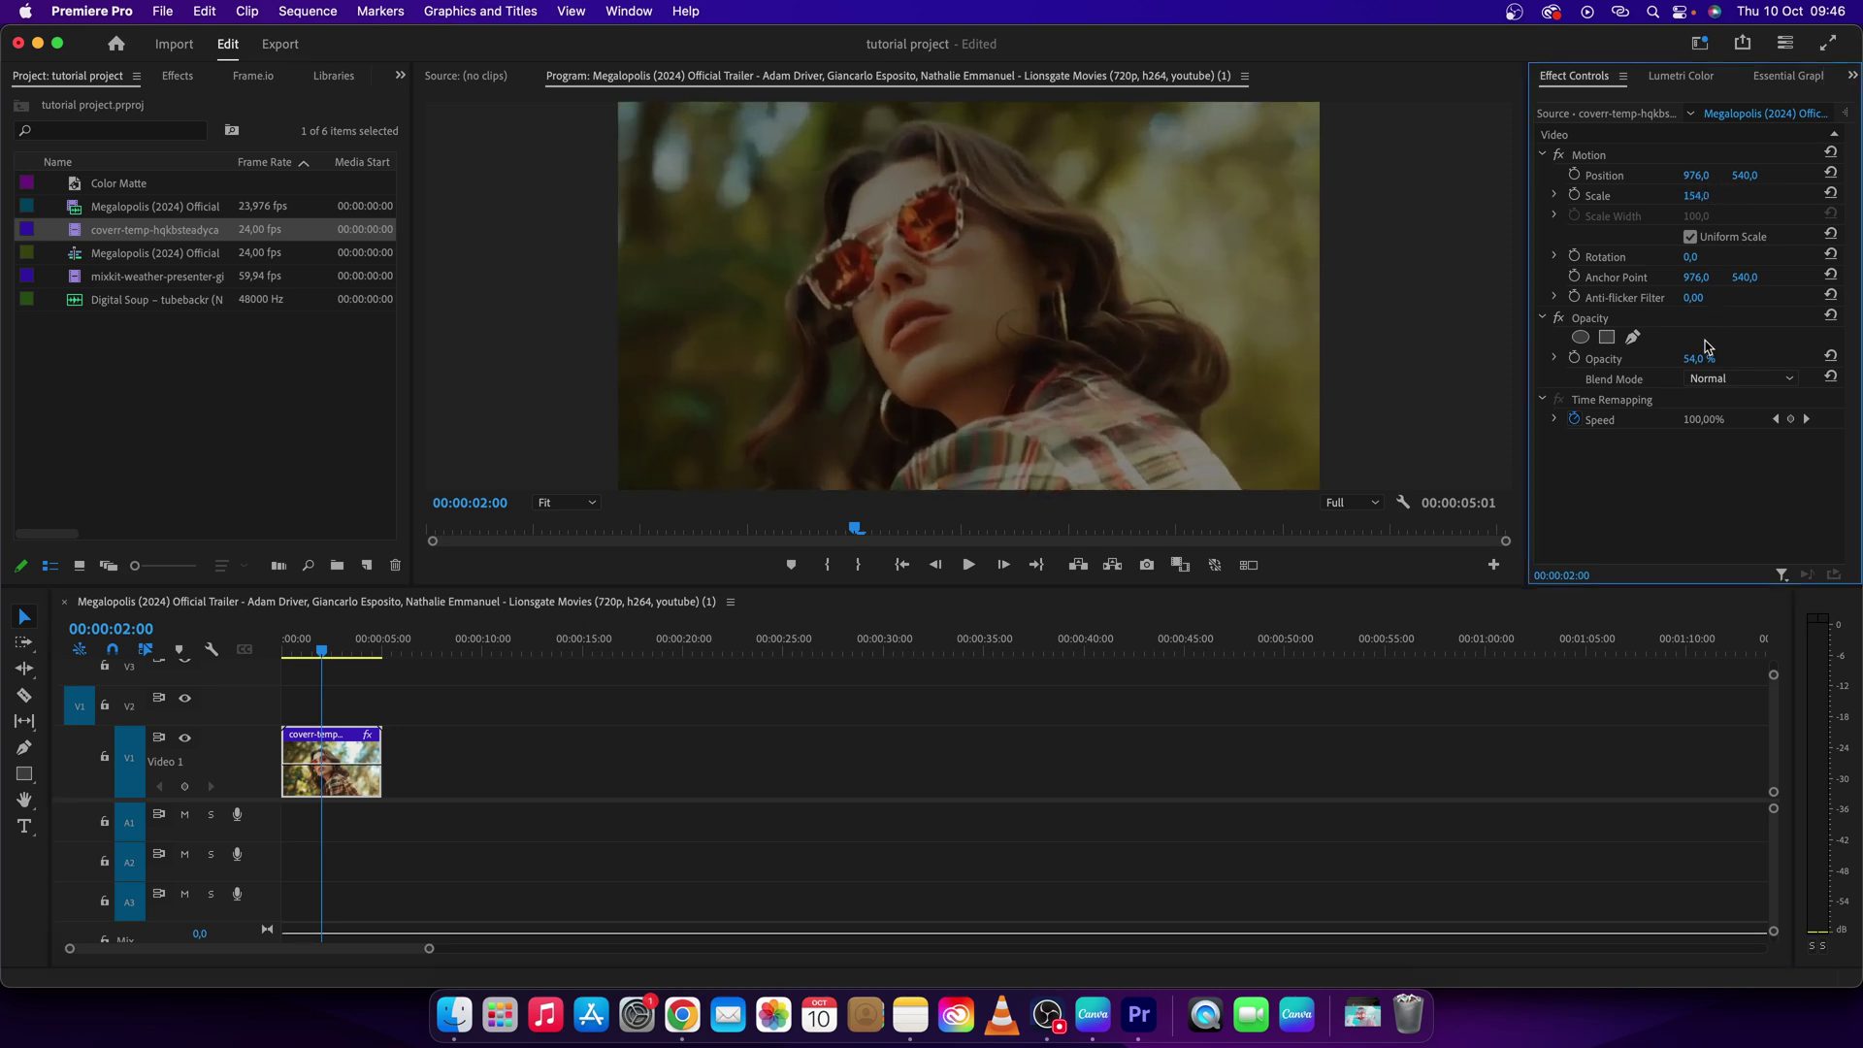
drag(1693, 258, 1700, 257)
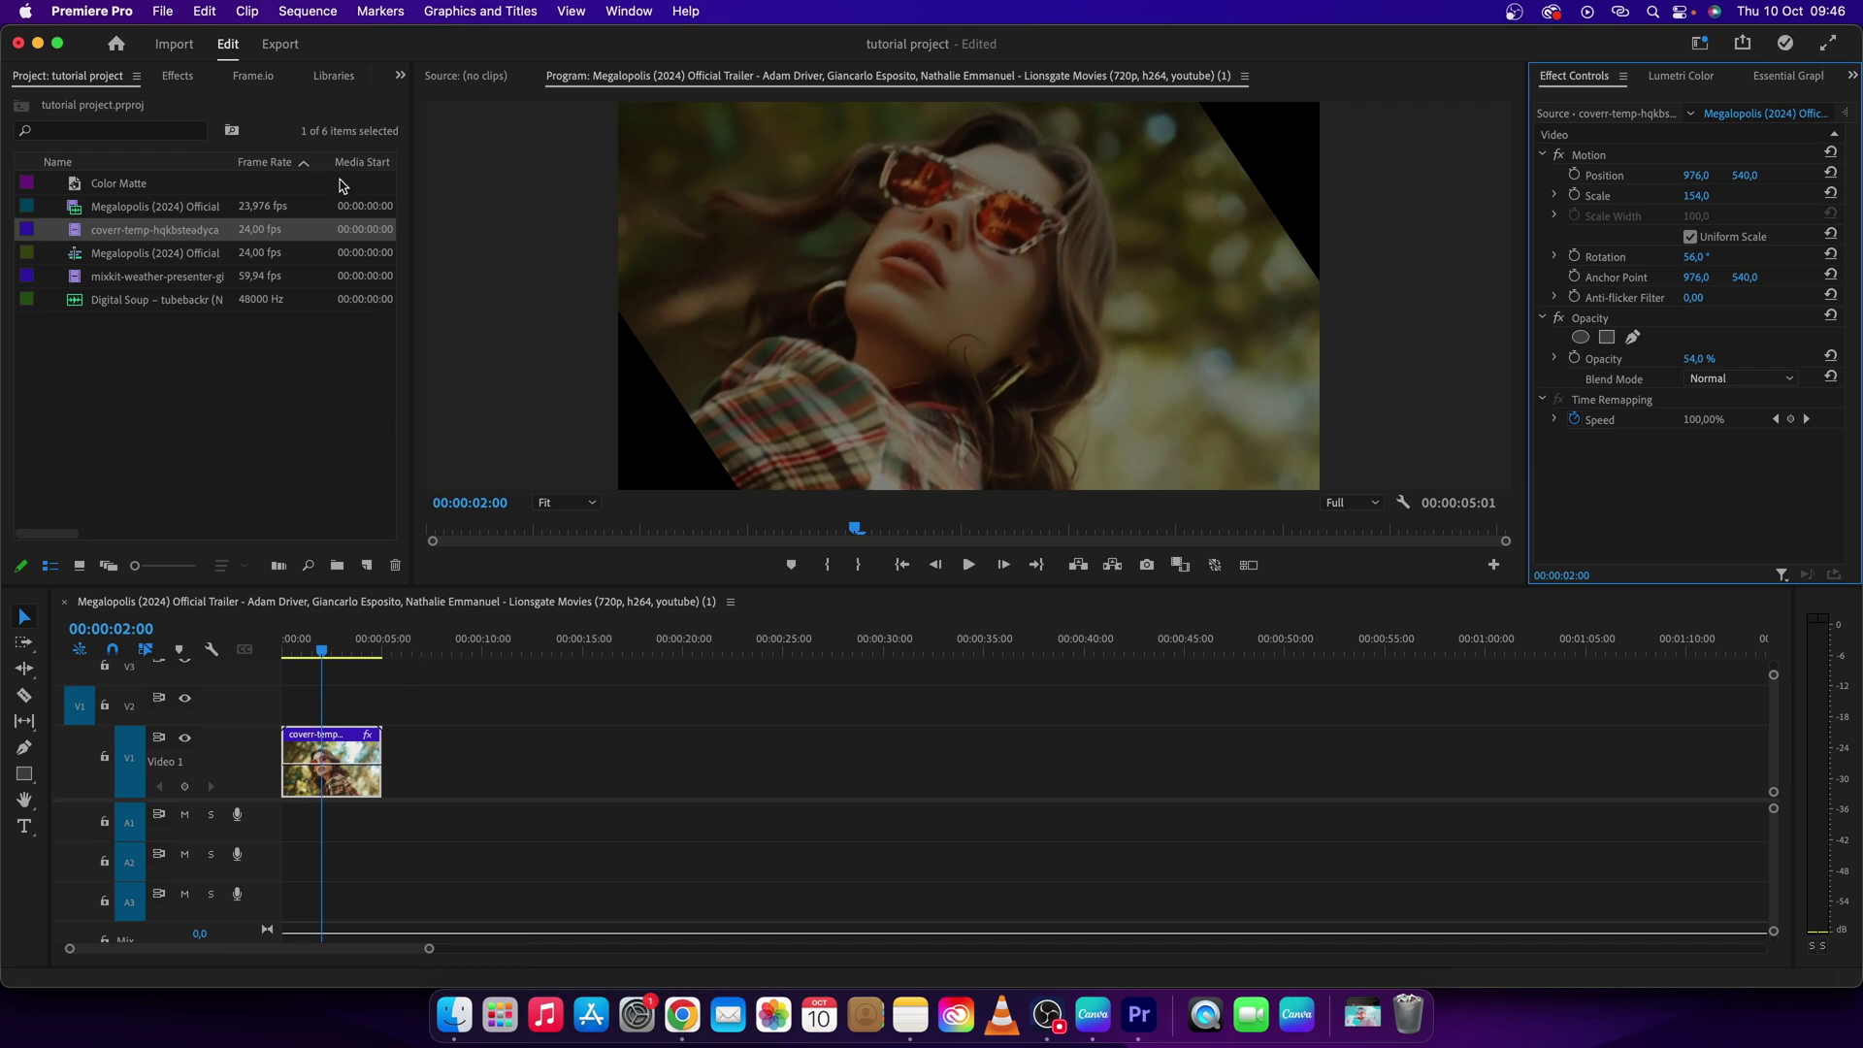
Step: Undo the 56° rotation, 154% scale and 54% opacity changes in turn via Edit > Undo
click(204, 11)
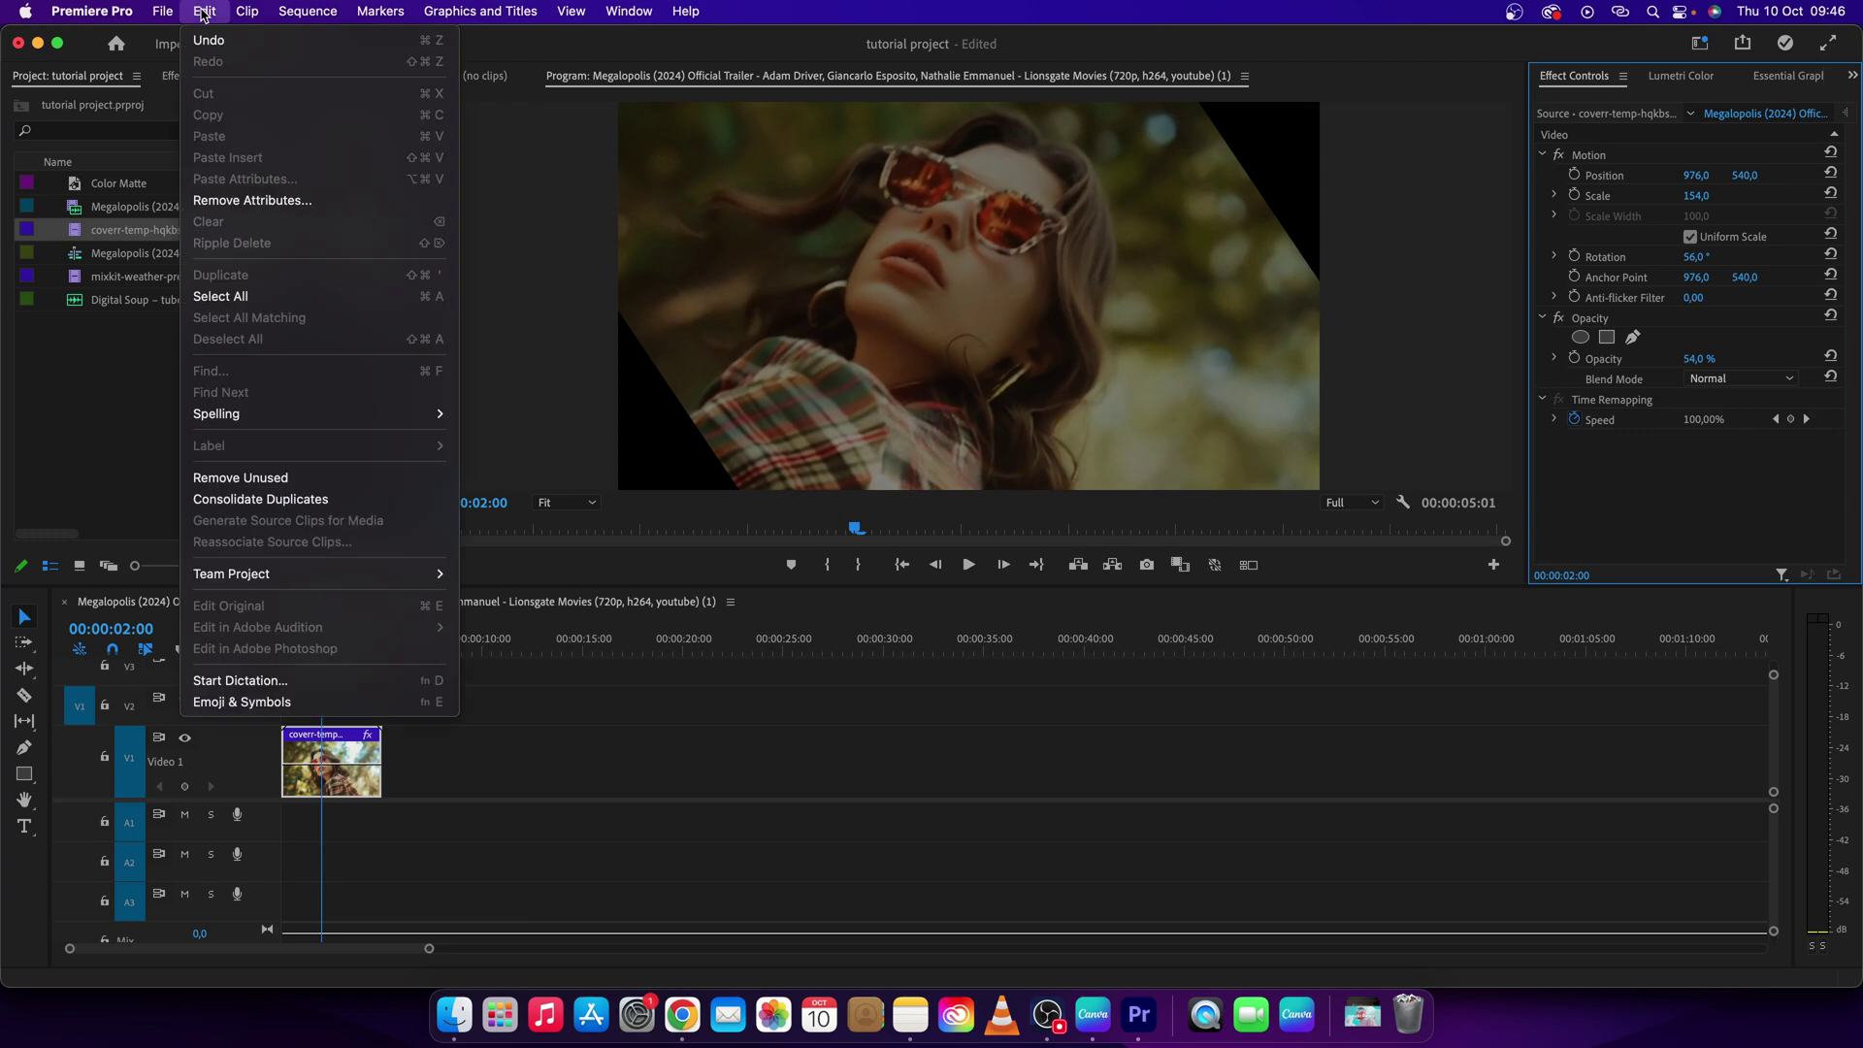
click(209, 39)
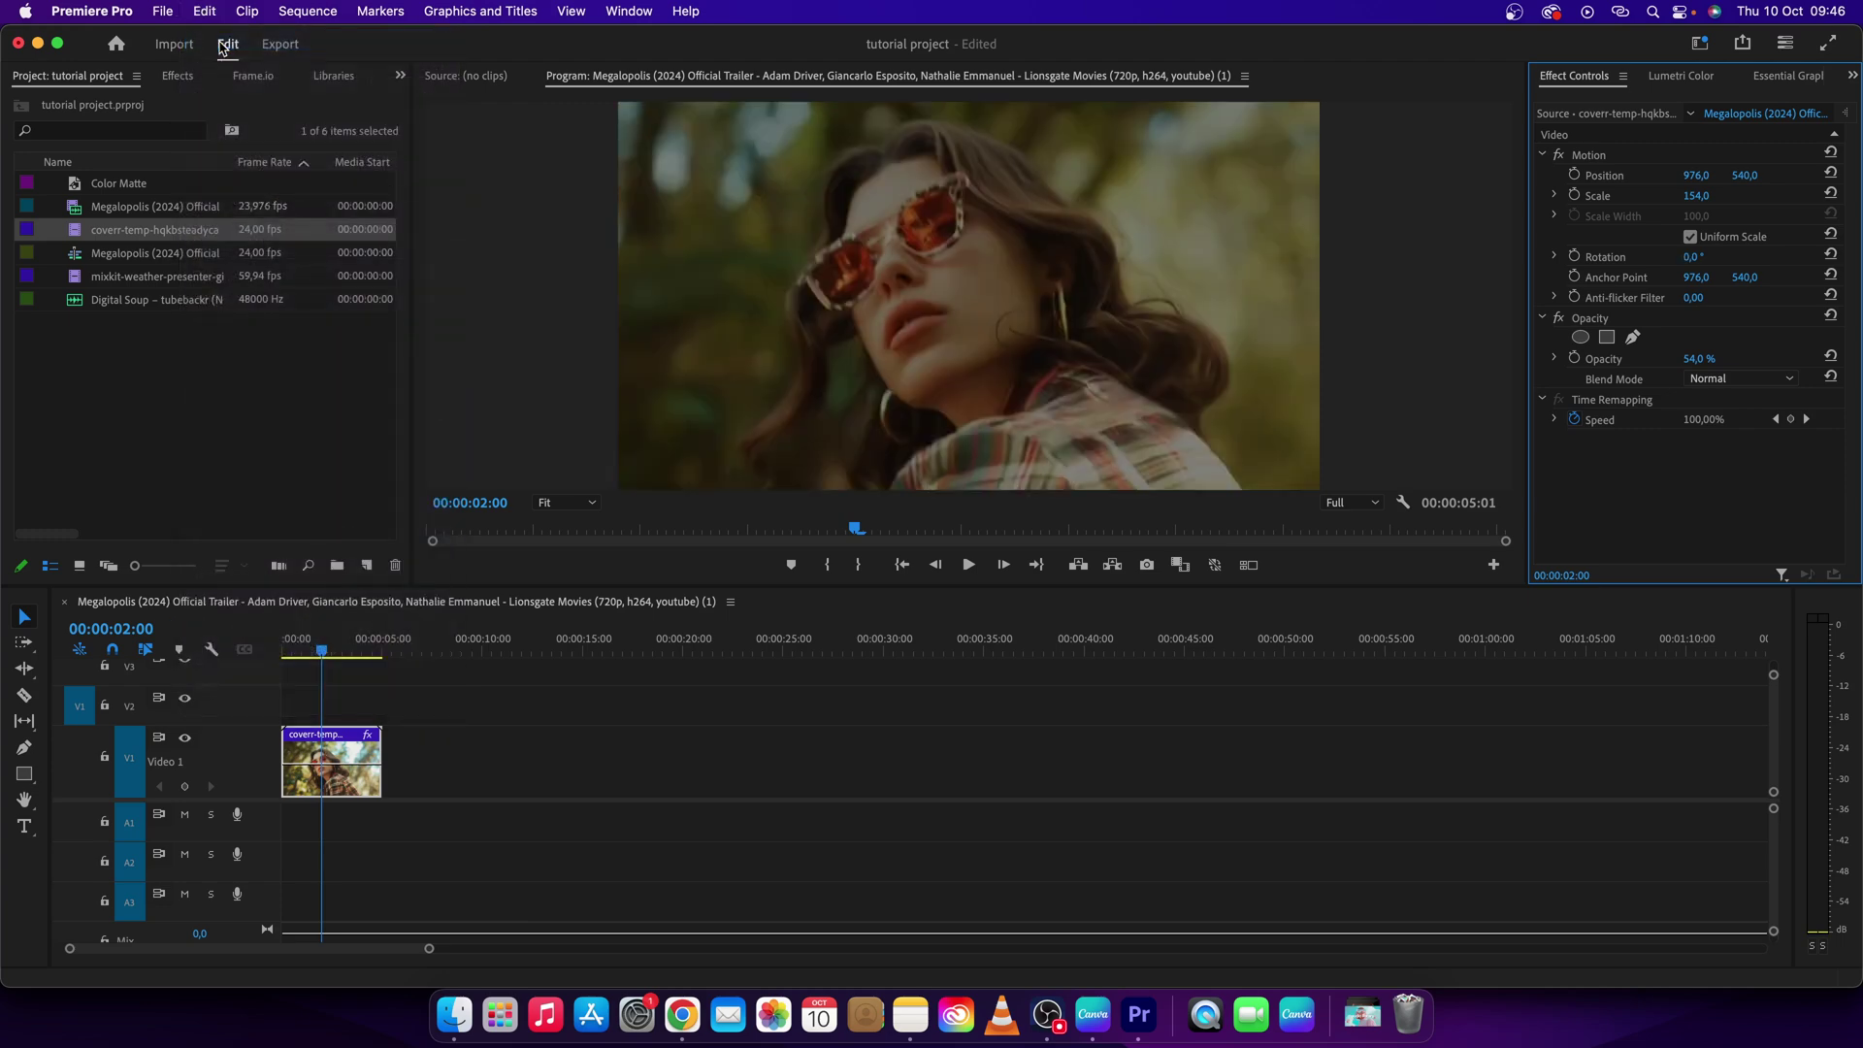
click(206, 12)
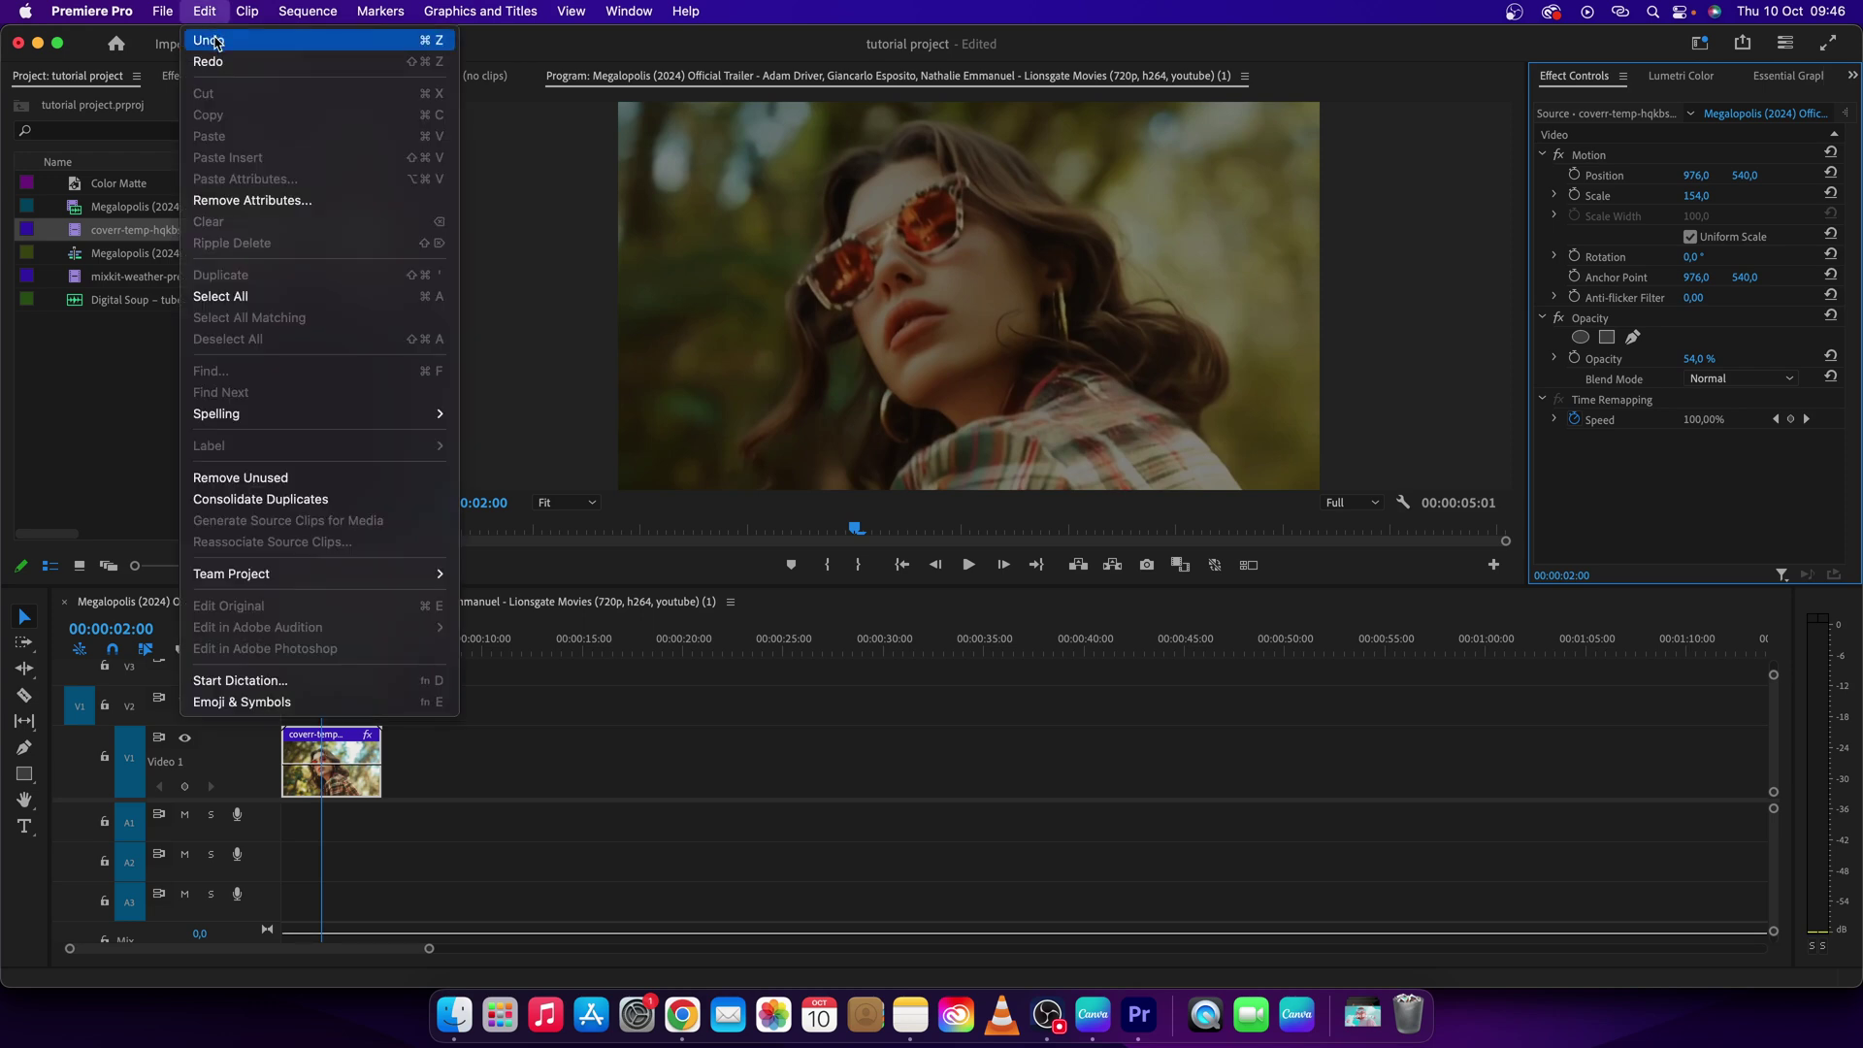
click(216, 40)
click(205, 11)
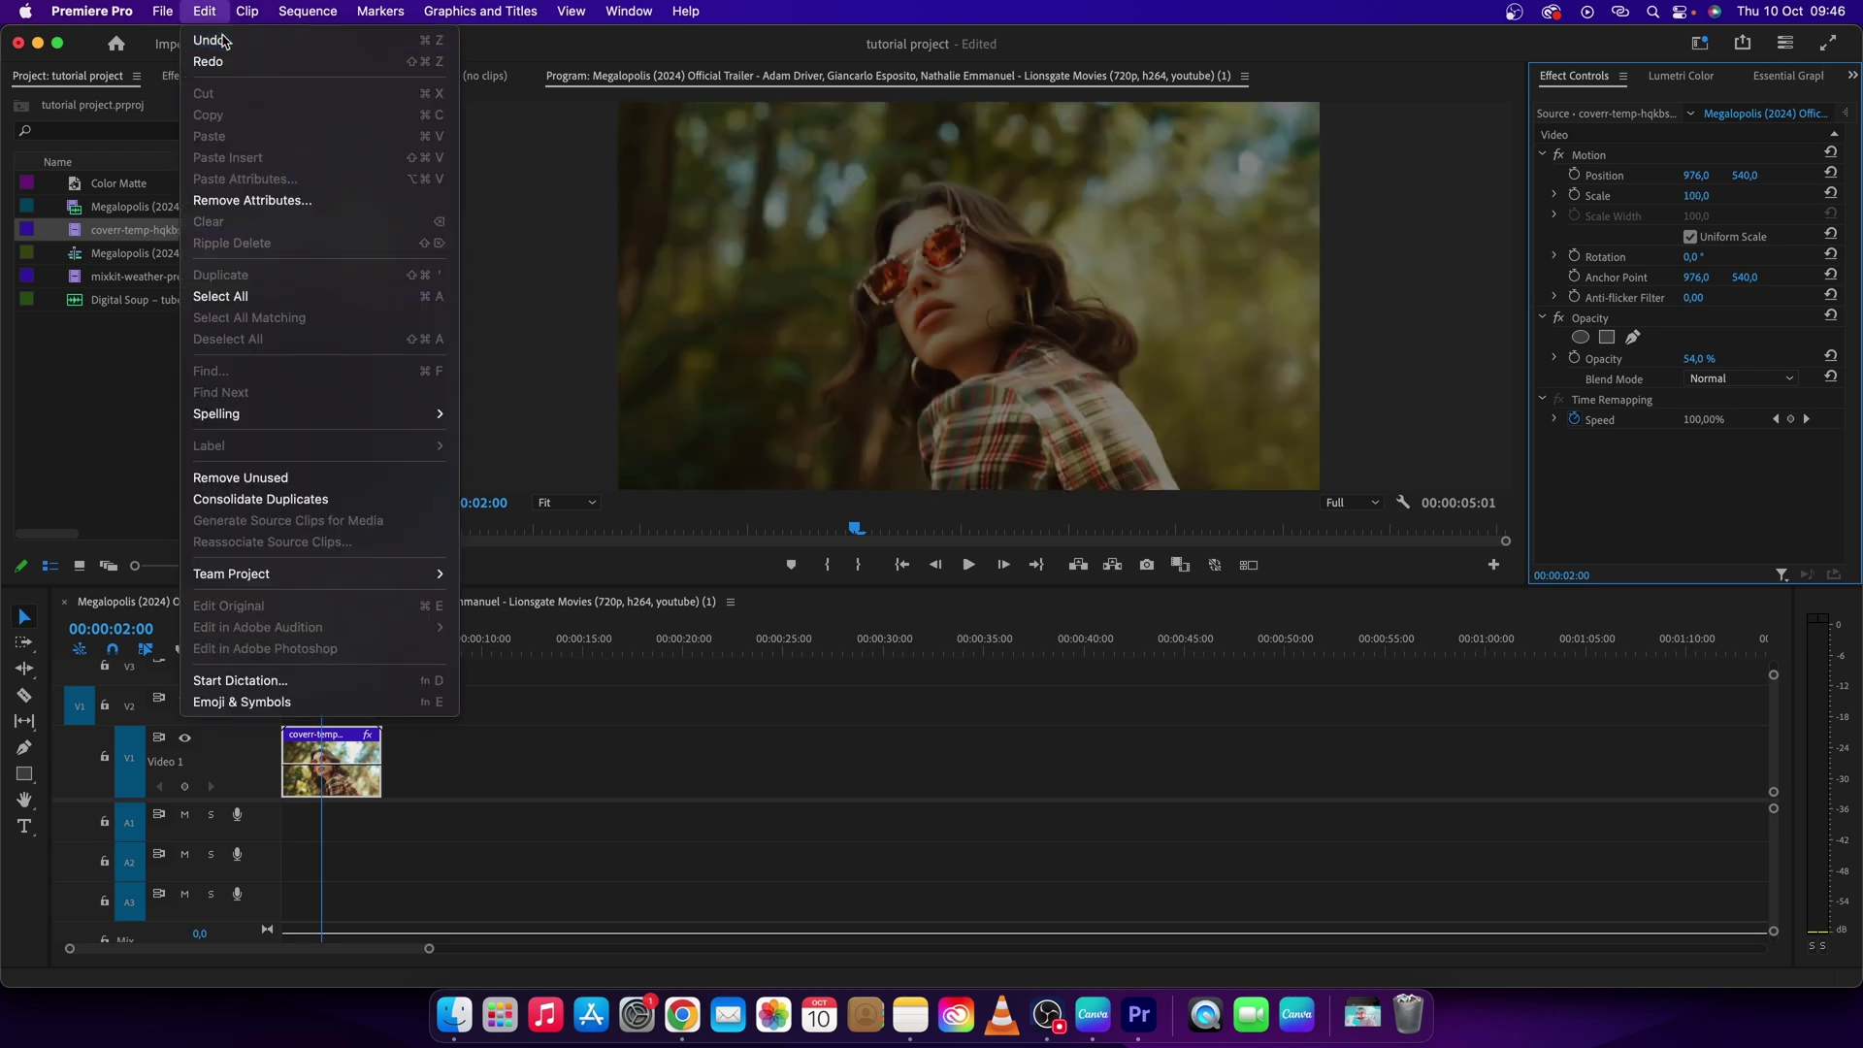
click(223, 43)
click(205, 12)
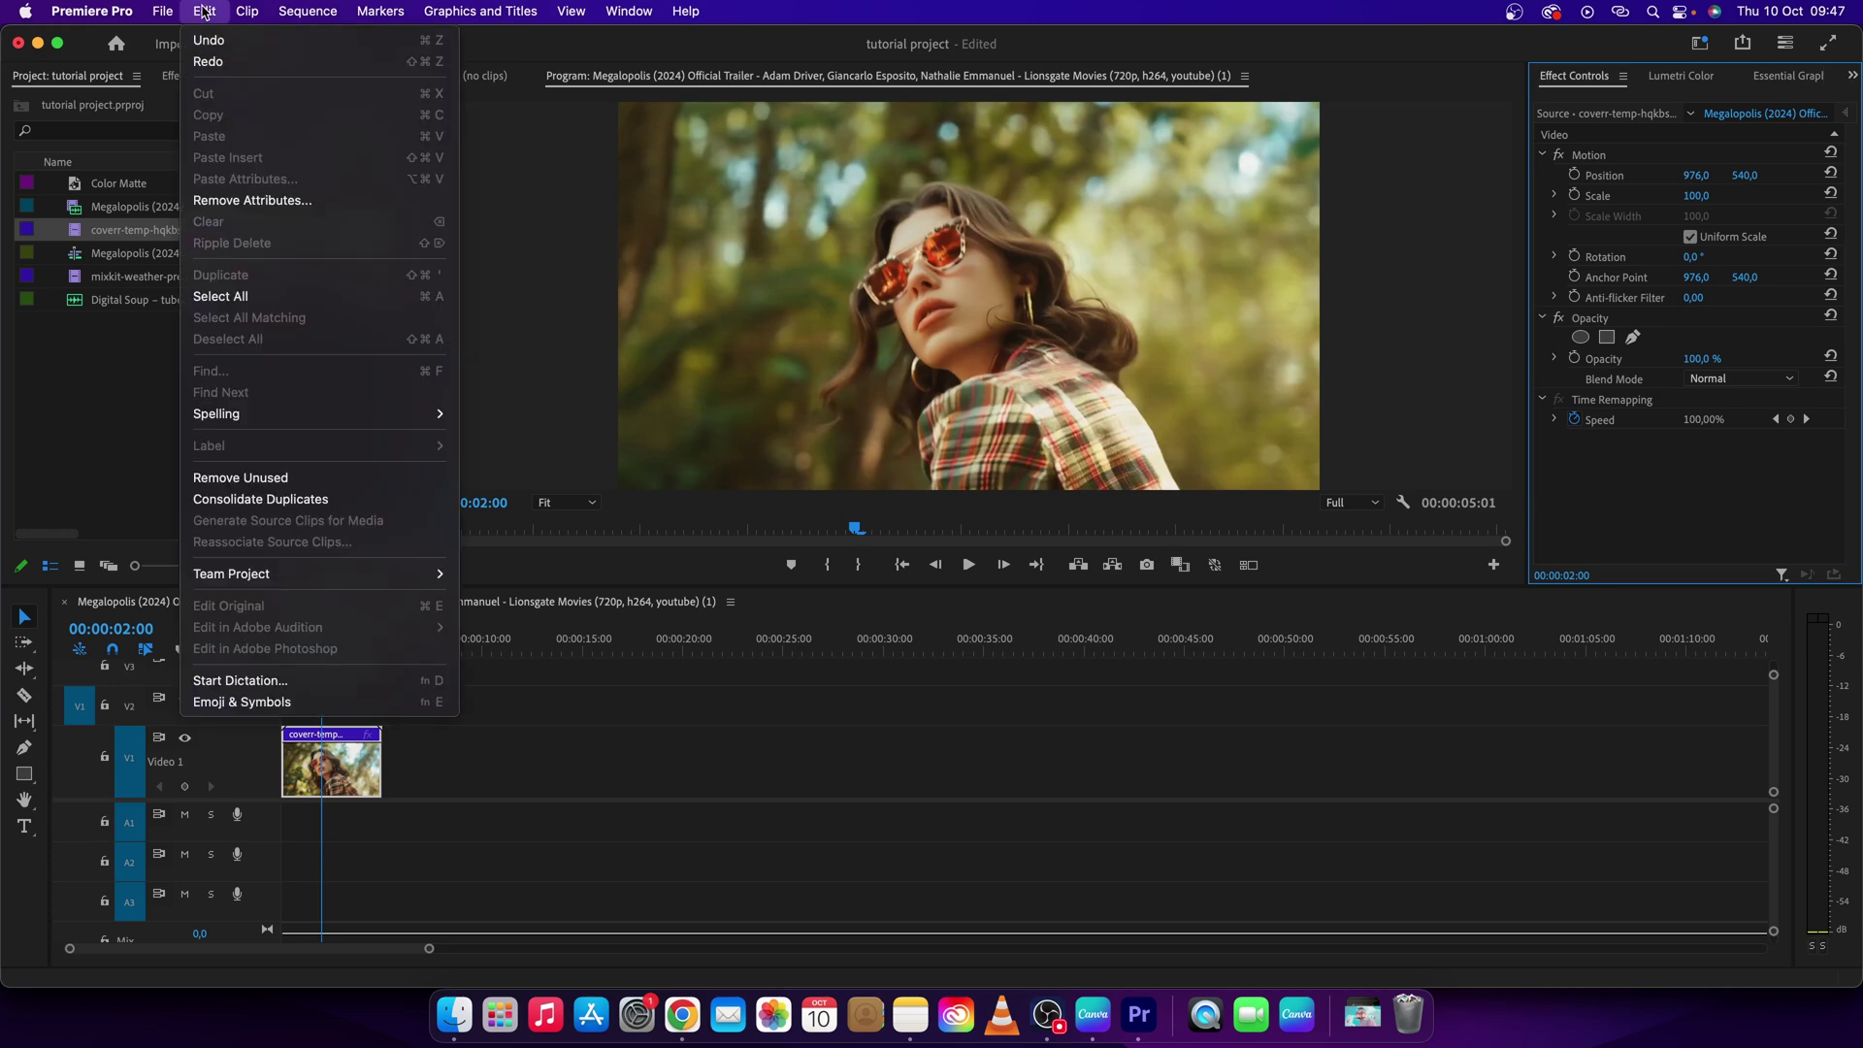
Step: Redo the opacity, scale and rotation edits through Edit > Redo
click(223, 65)
click(205, 12)
click(218, 63)
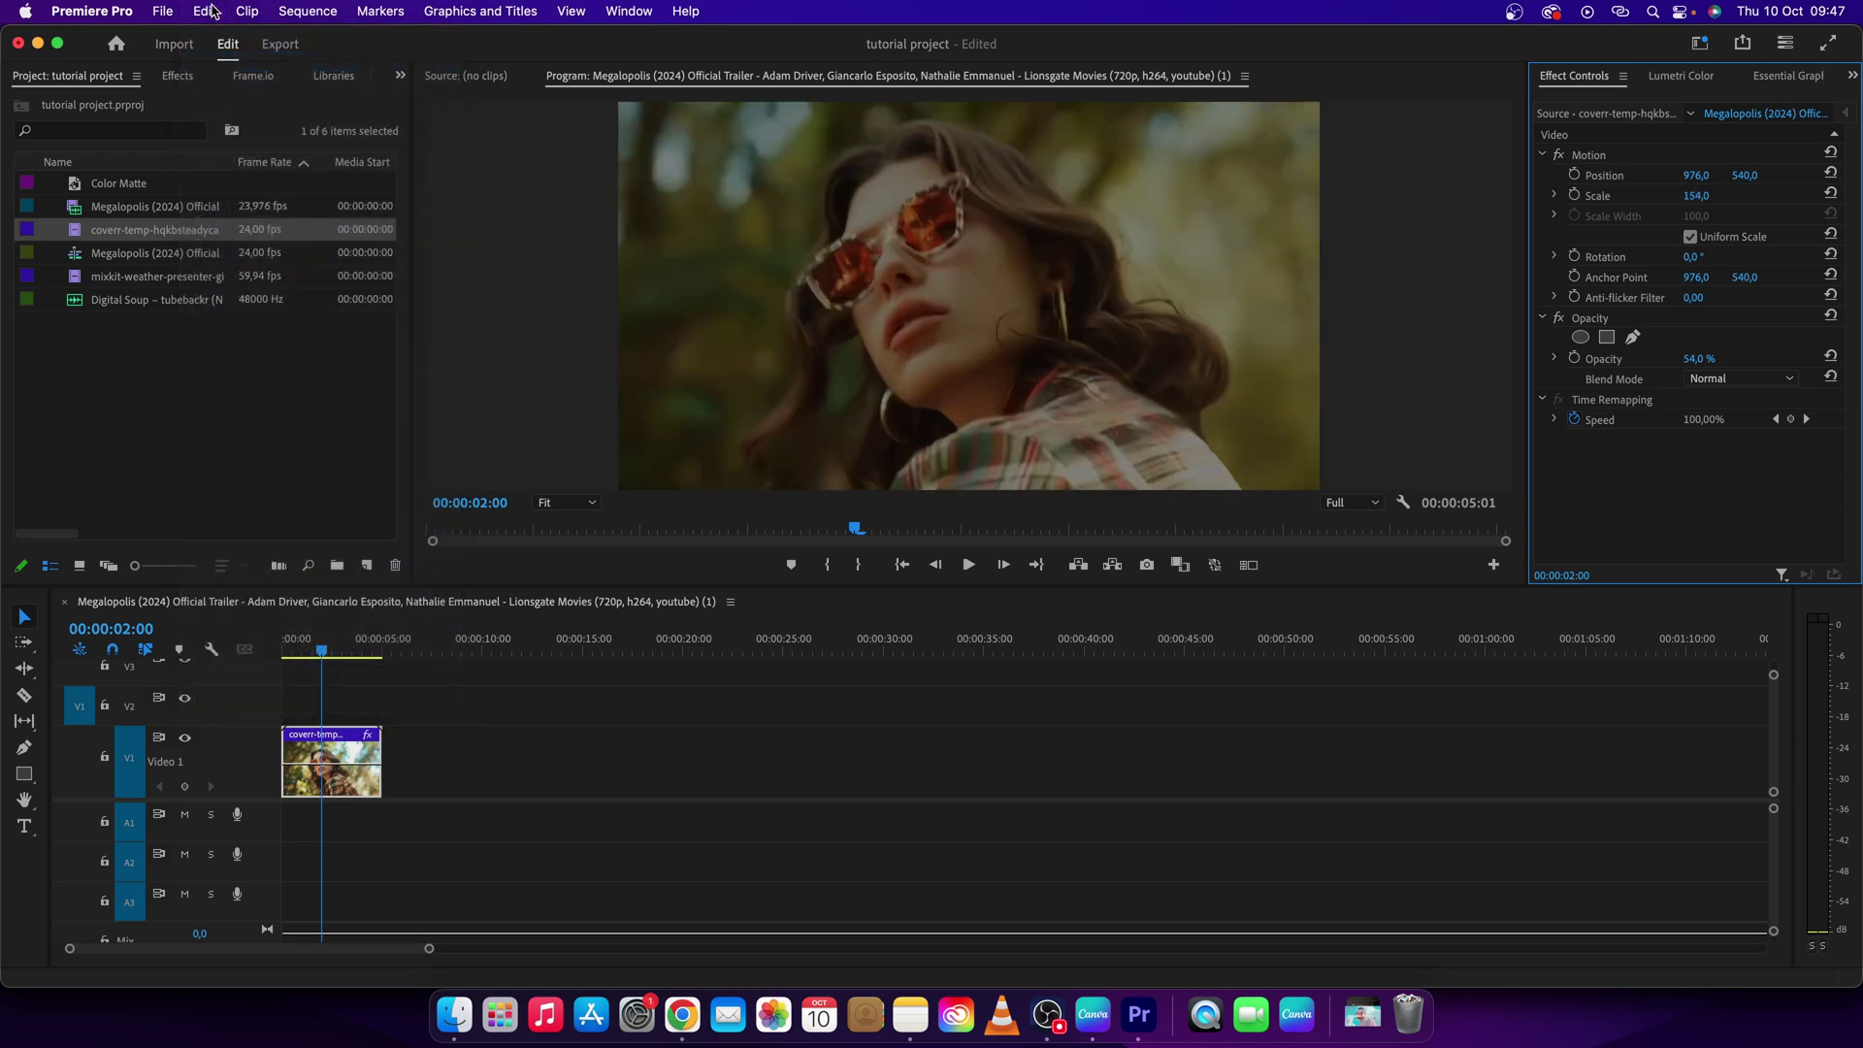
click(205, 12)
click(218, 63)
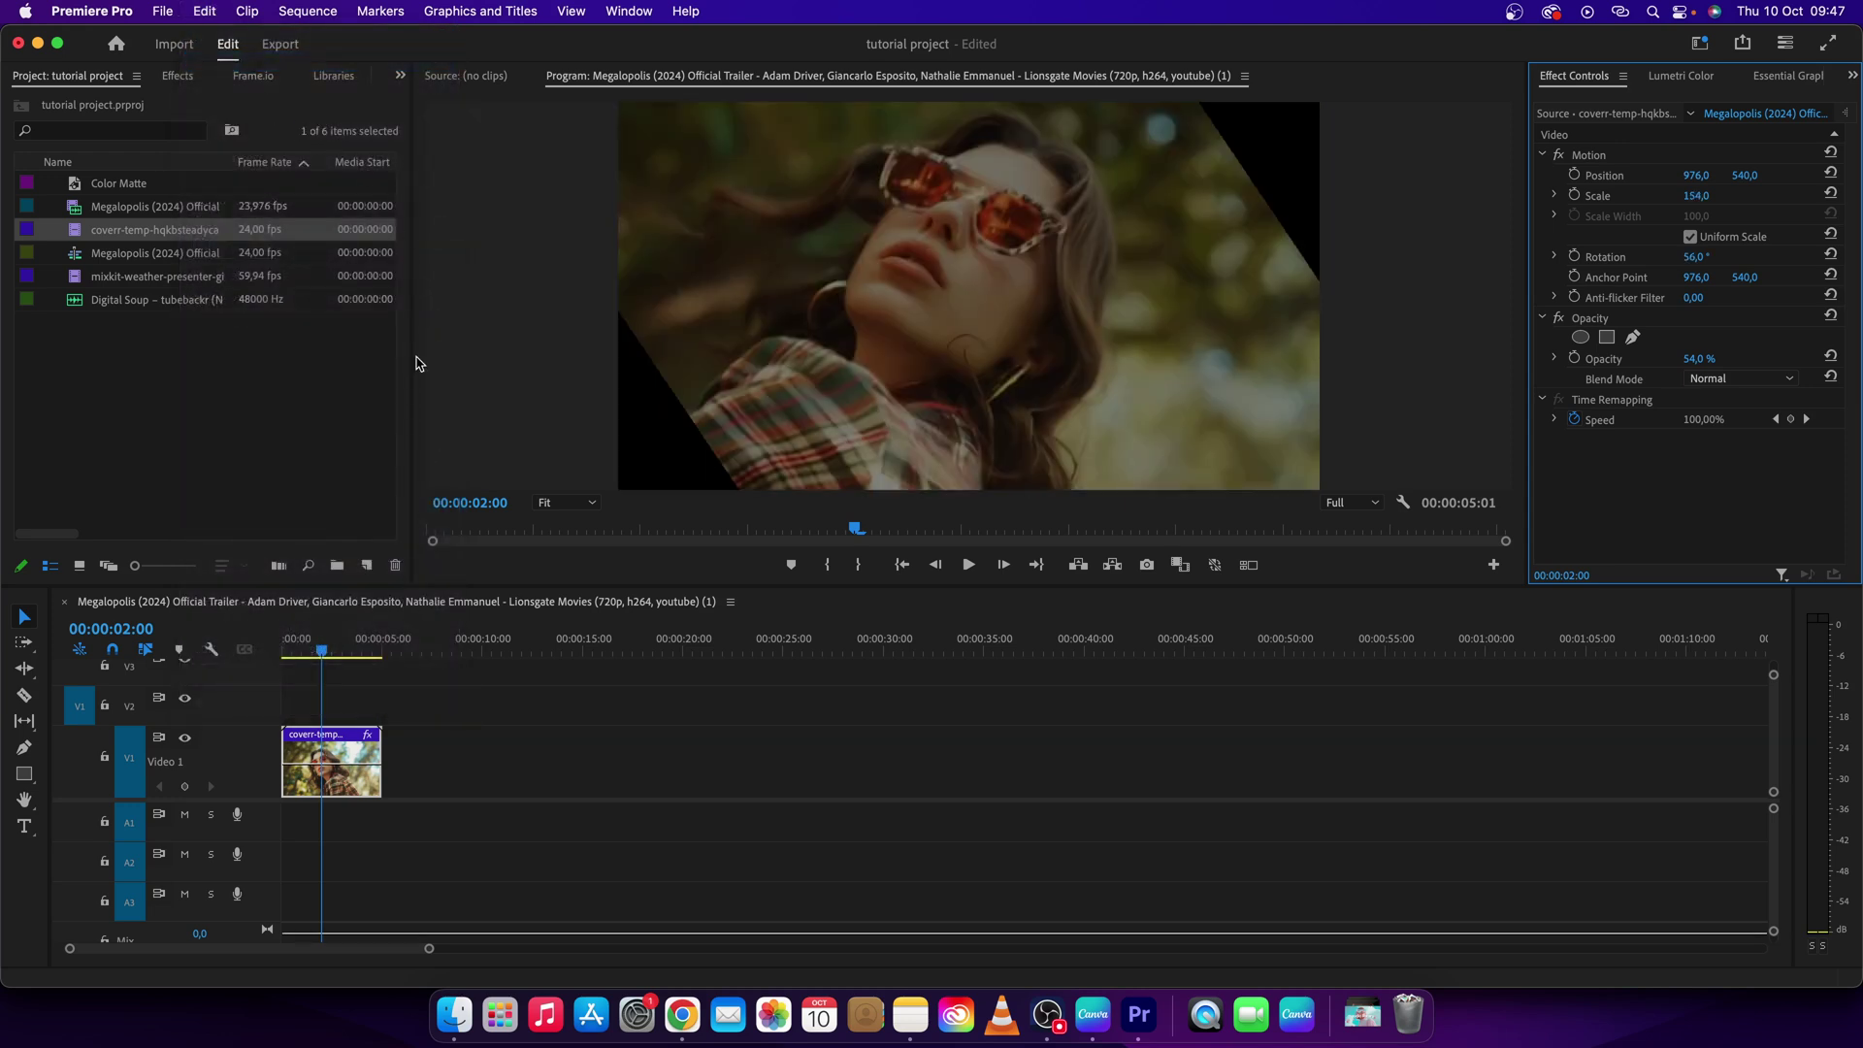
Step: Undo the rotation and scale again with Cmd+Z in the Timeline
click(332, 745)
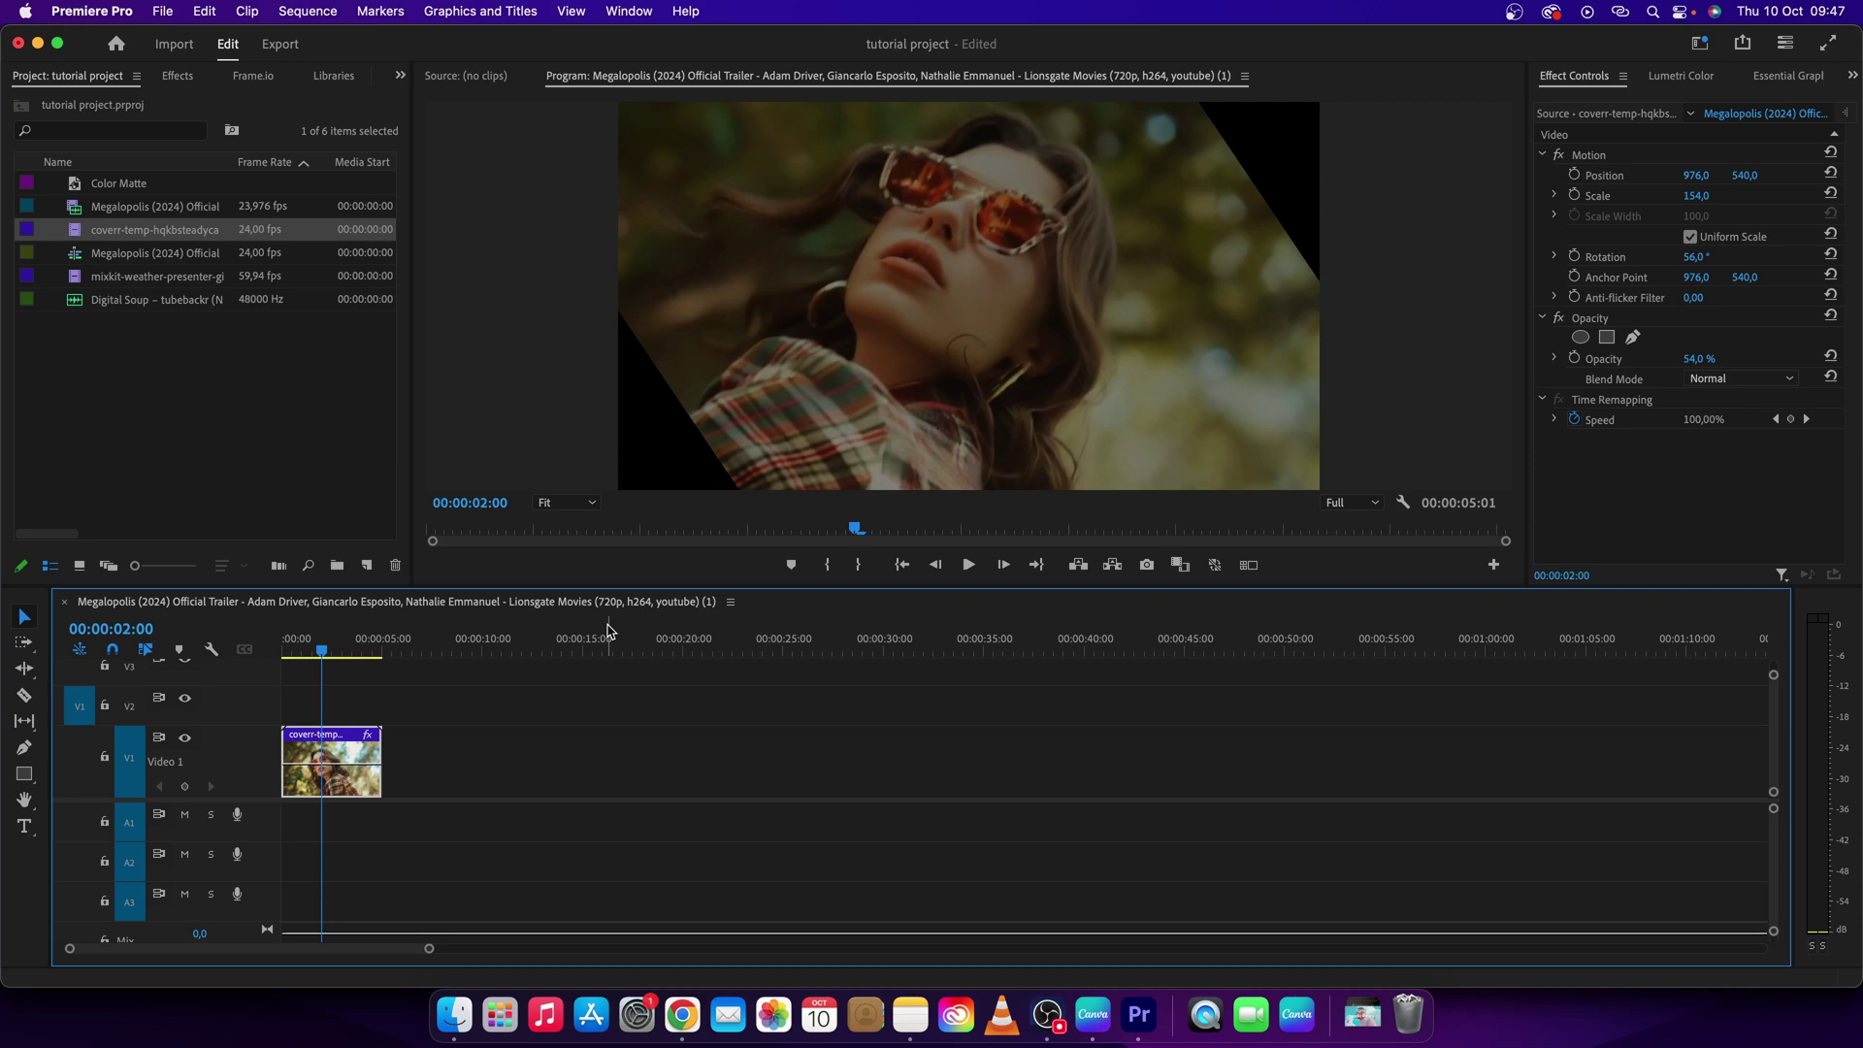
key(super+z)
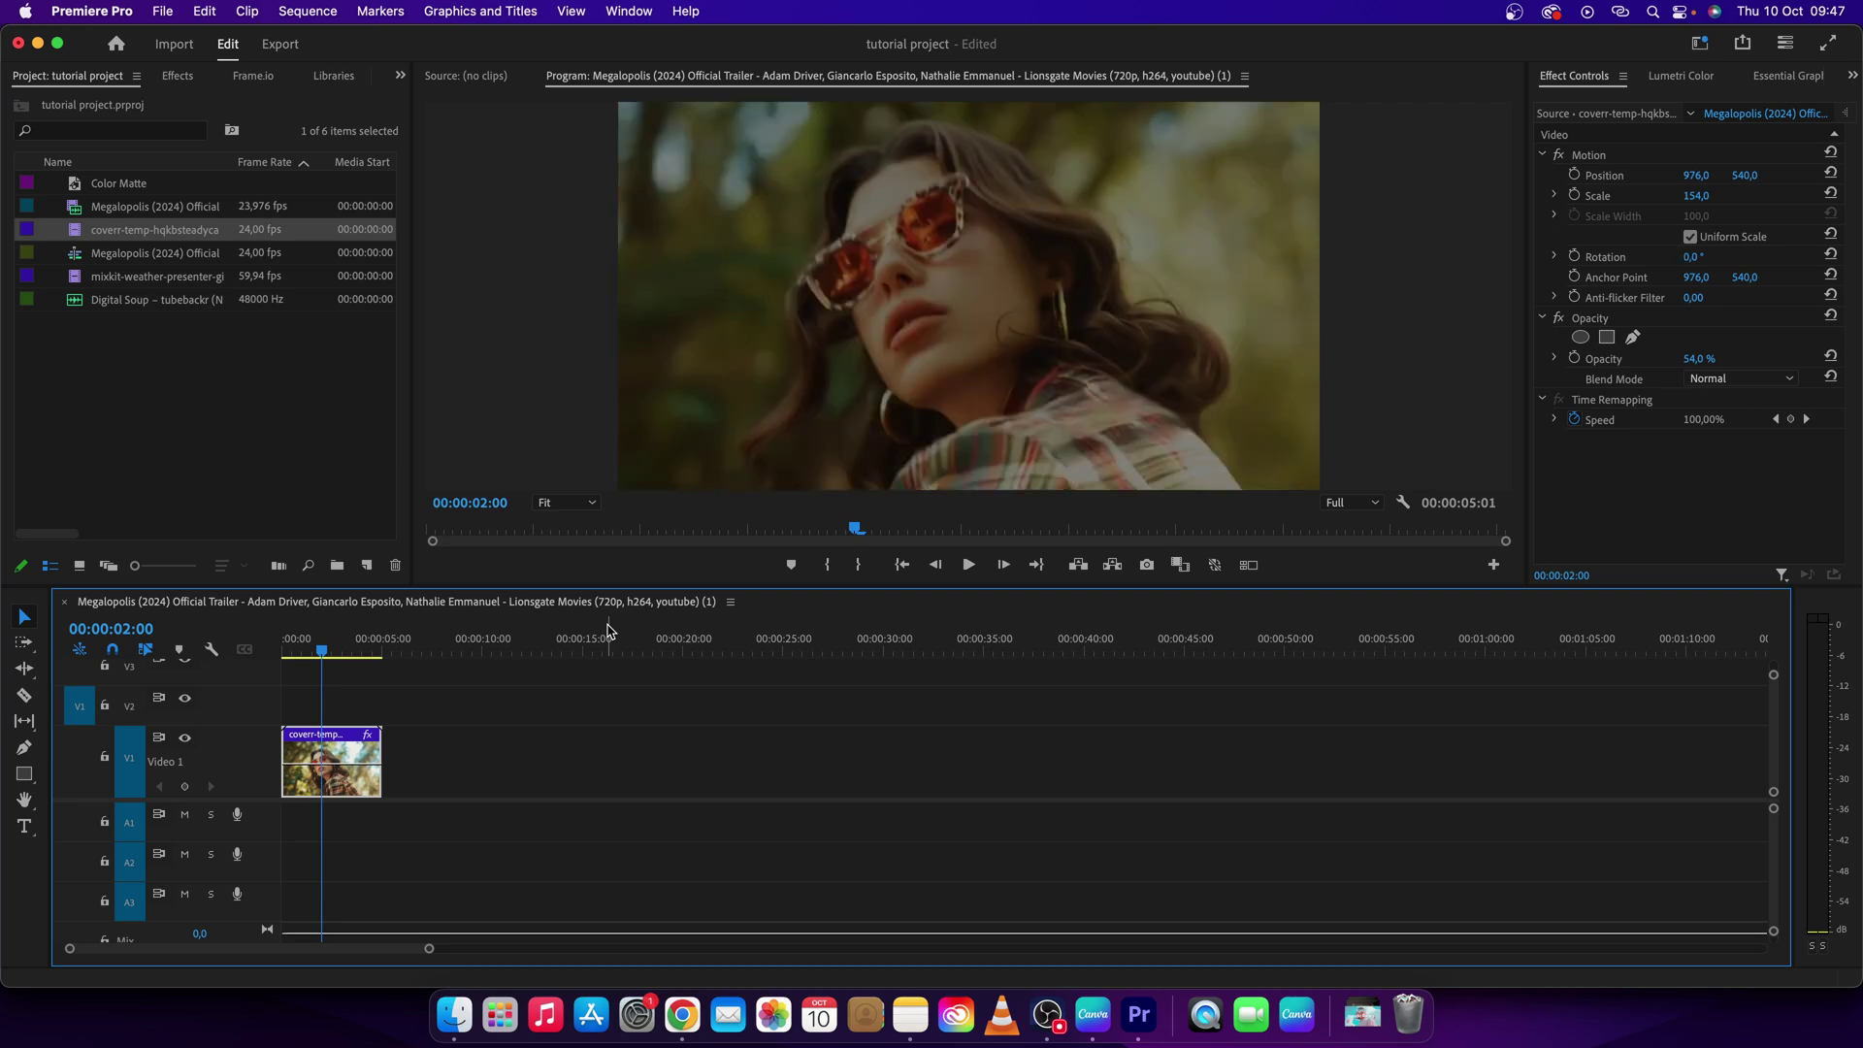
key(super+z)
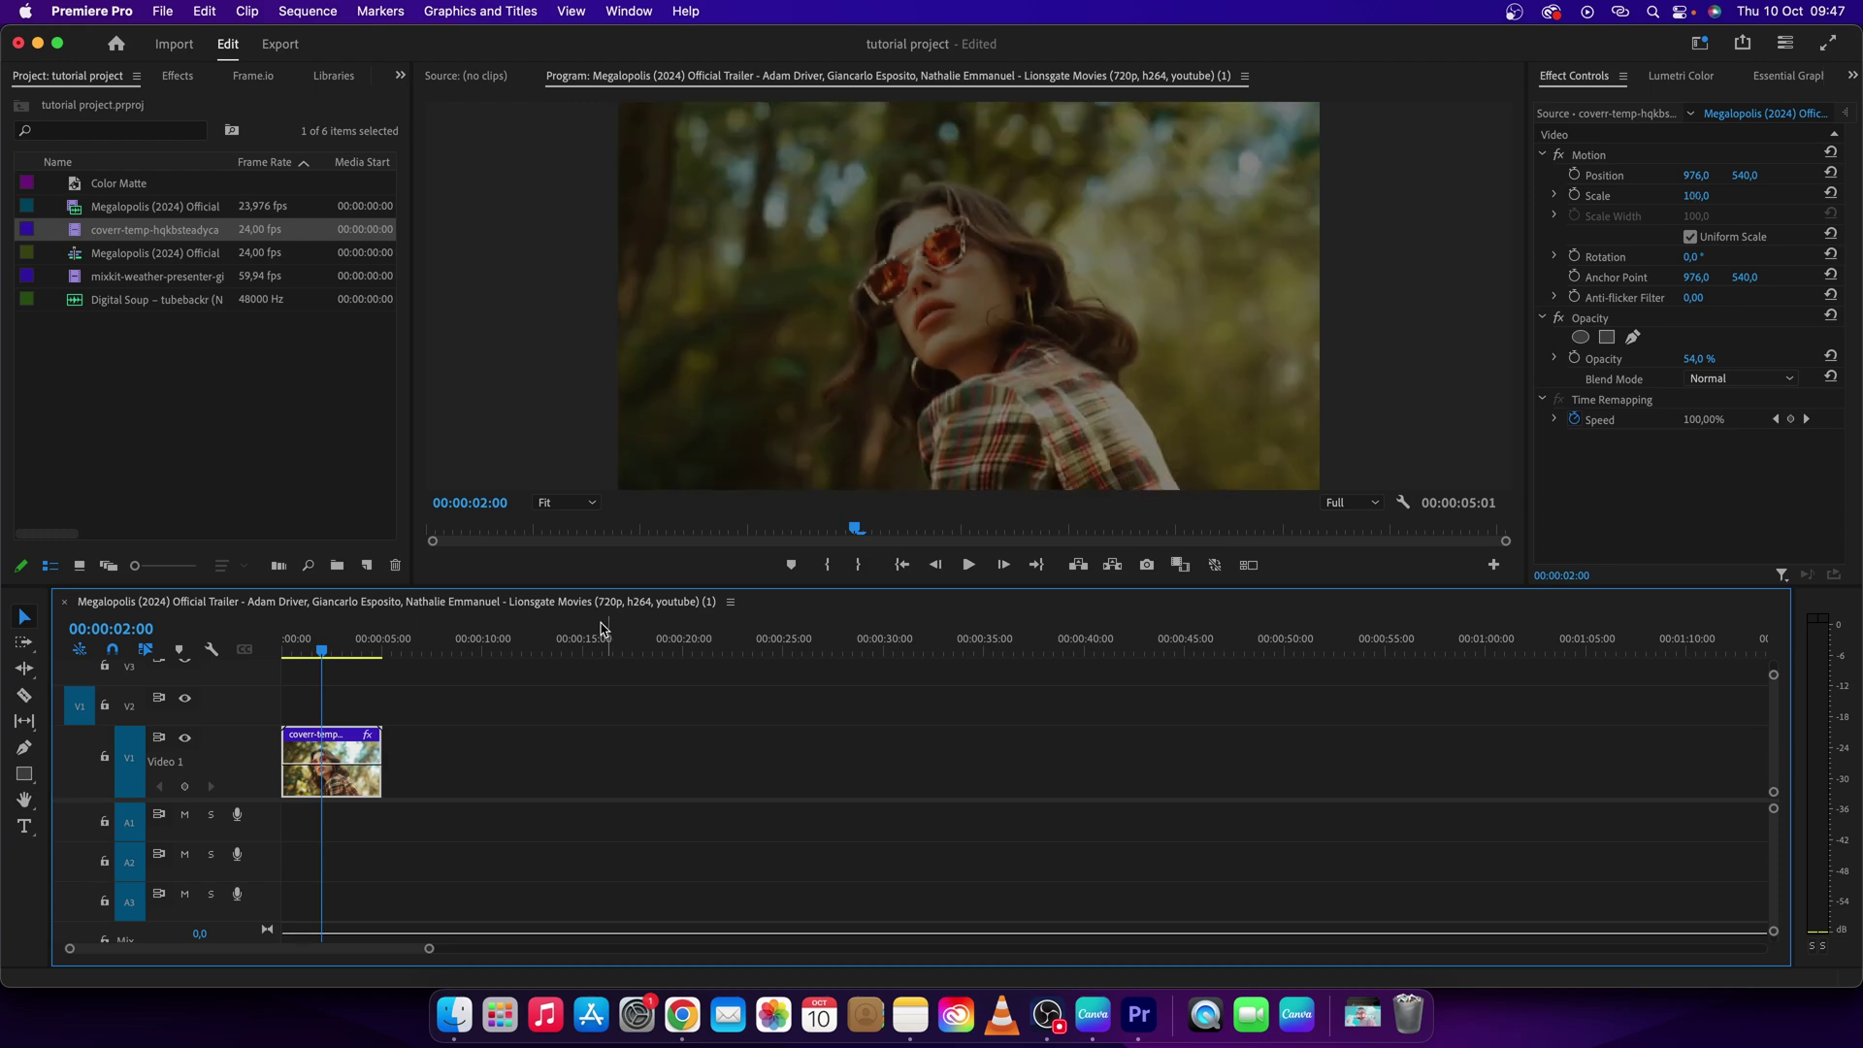